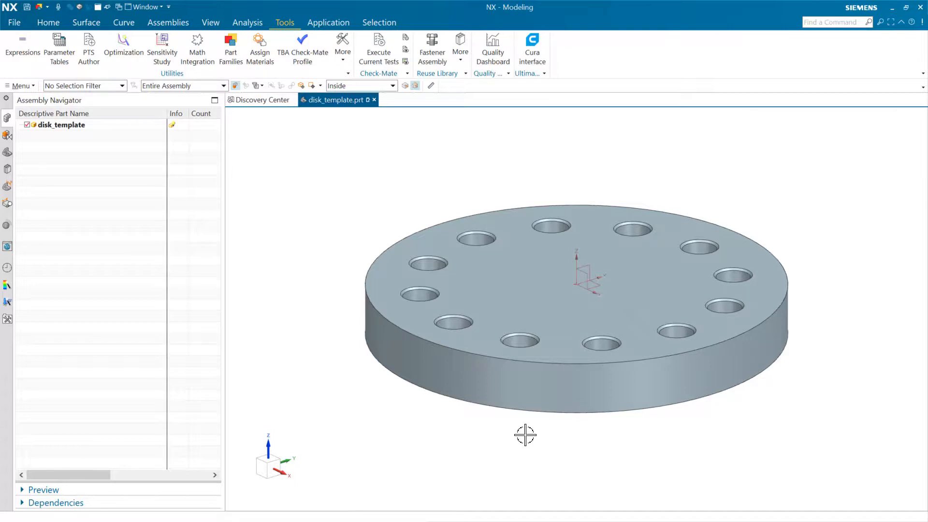
Examine the circular hole pattern in the disk template's model history, including its parameters and expressions
click(7, 153)
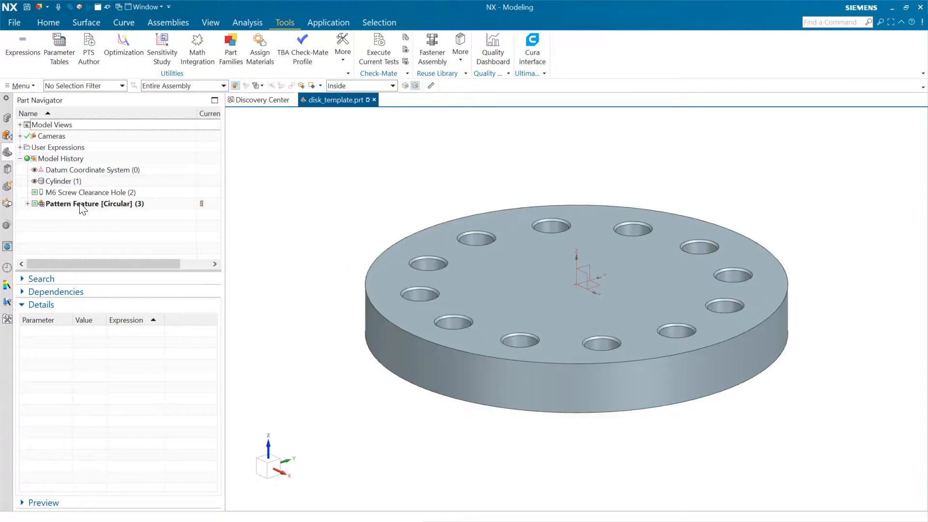
click(82, 205)
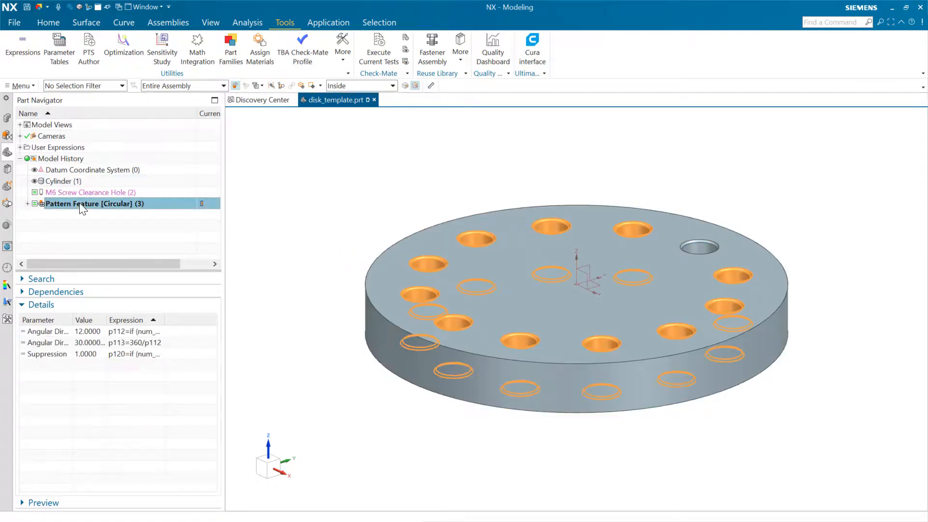
click(138, 238)
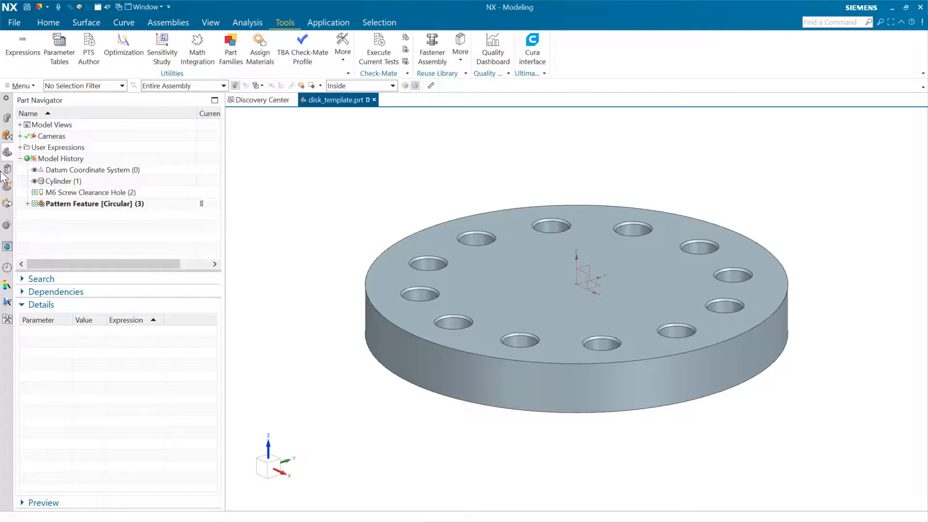
Open the recent drawing disk_template_dwg.prt and compare its assembly structure with that of disk_template.prt
click(7, 268)
click(169, 332)
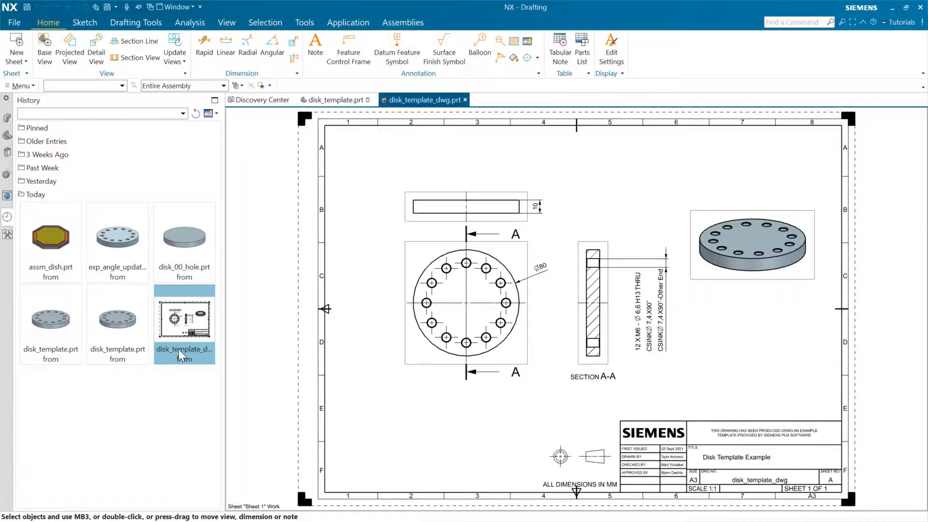
click(127, 334)
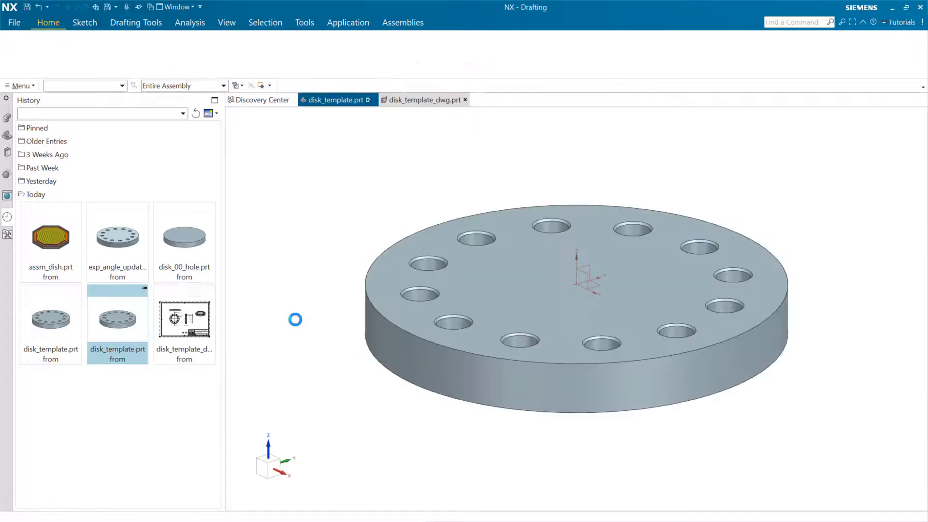
click(7, 119)
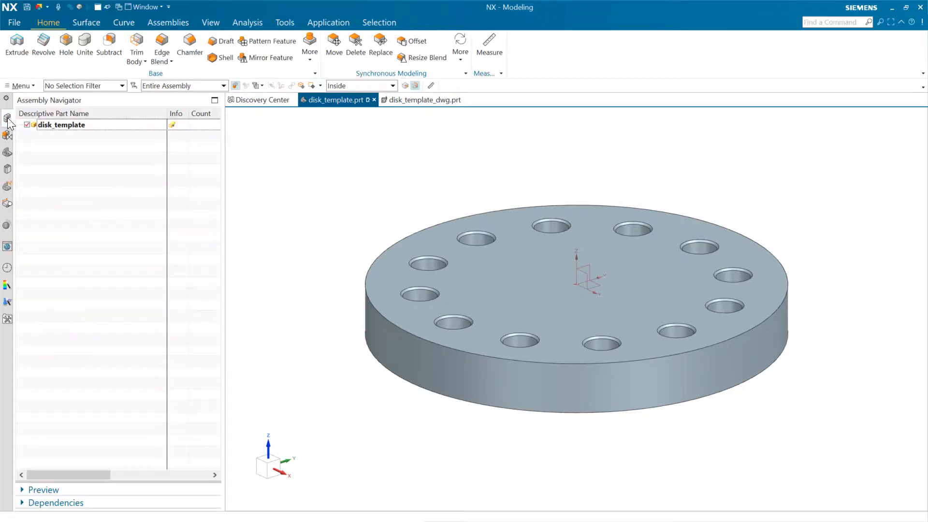
click(425, 100)
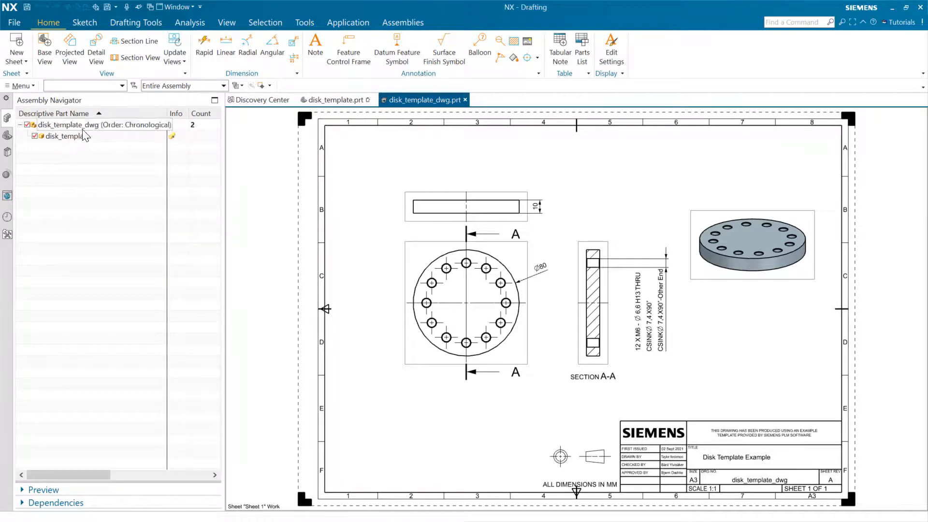
click(339, 100)
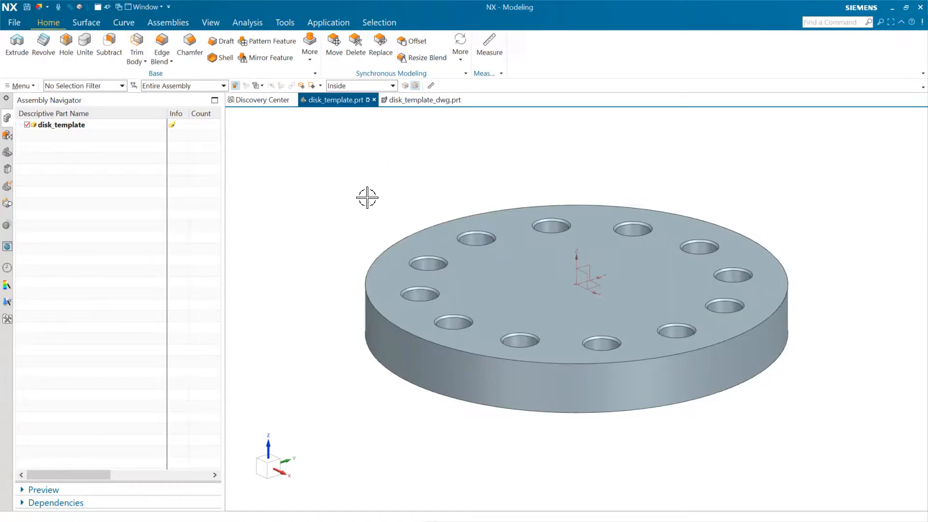
Start PTS Author for disk_template.prt and place the template dialog preview beside the model
click(284, 23)
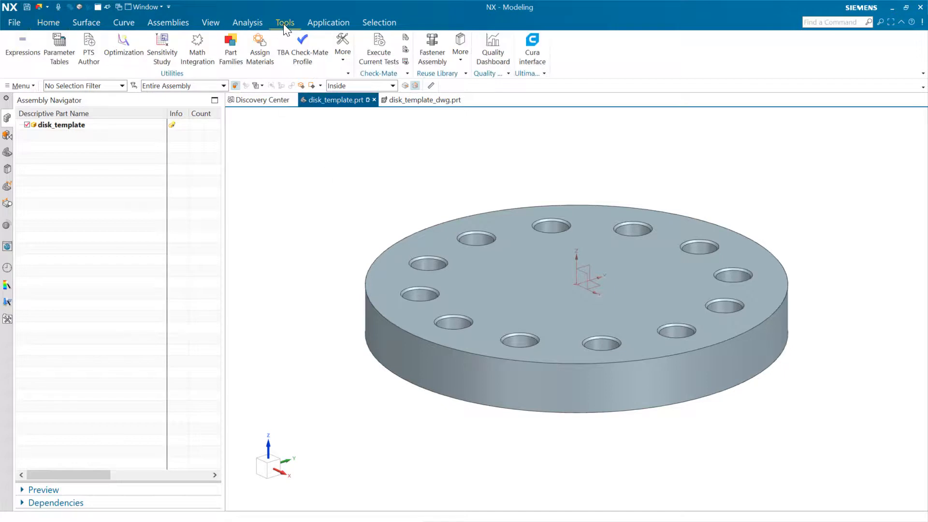
click(89, 57)
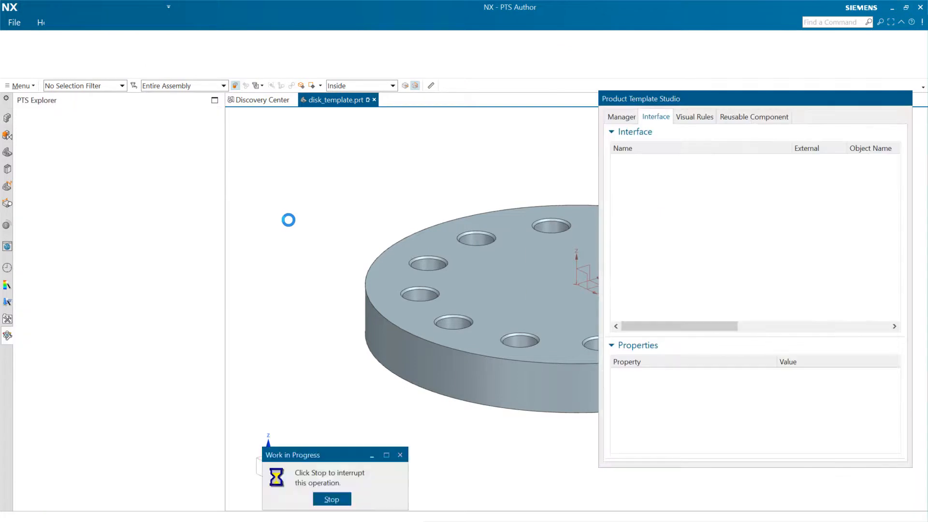
drag(189, 71, 327, 139)
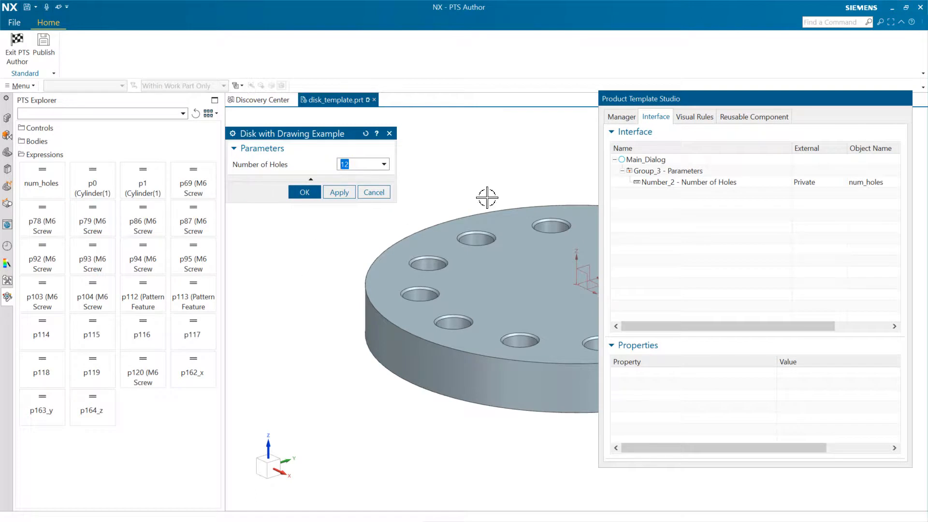
Examine the template interface's Parameters group and Number of Holes entry, along with the controls and expressions available to add
click(666, 170)
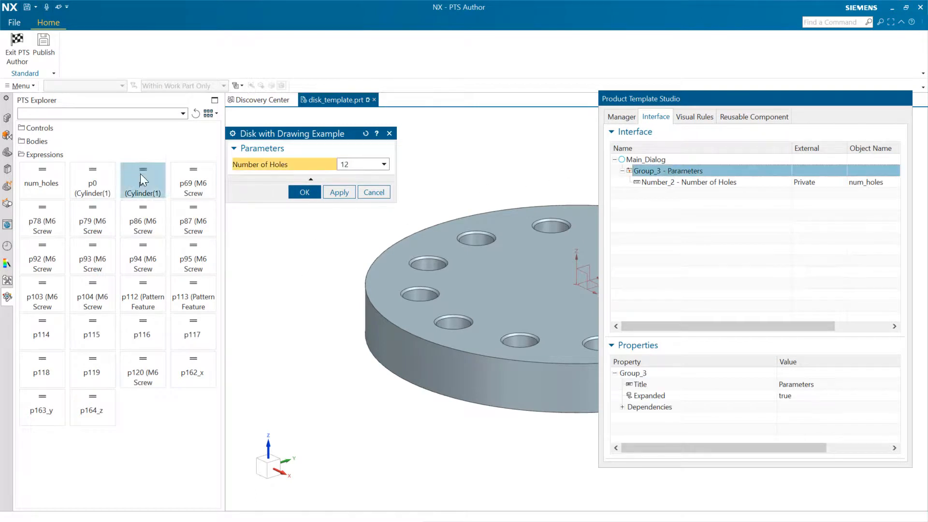
click(34, 128)
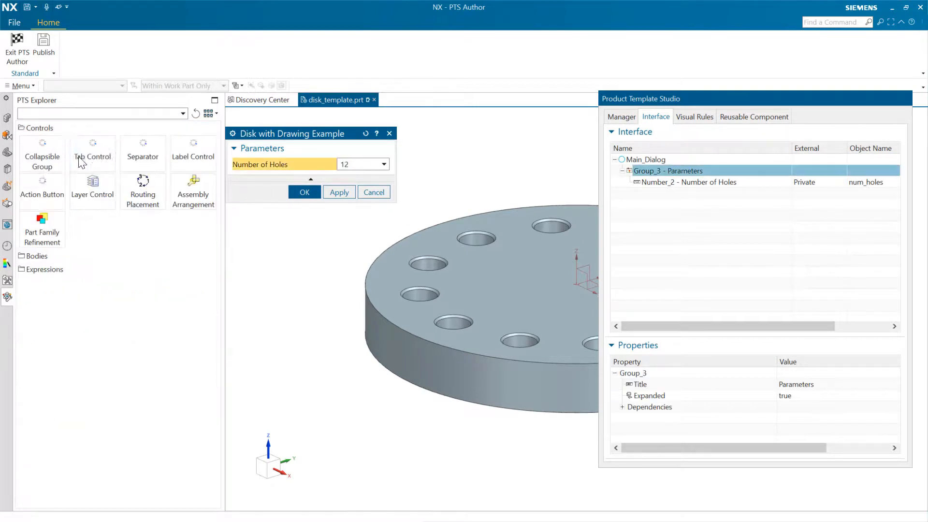
right_click(42, 149)
click(93, 269)
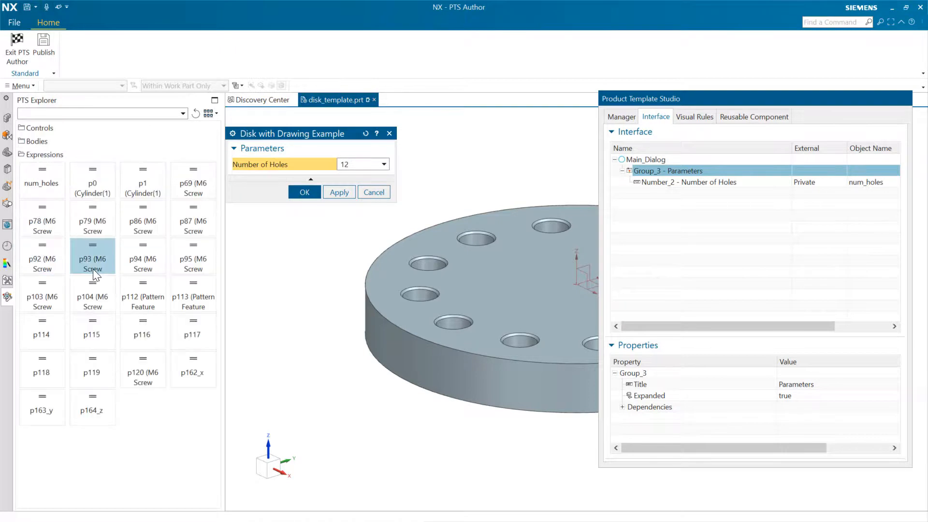
right_click(45, 178)
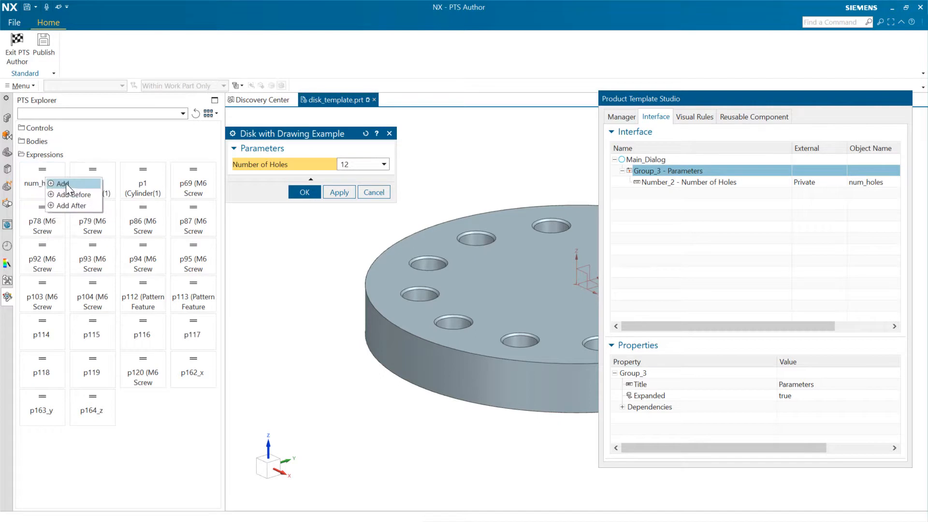
click(139, 442)
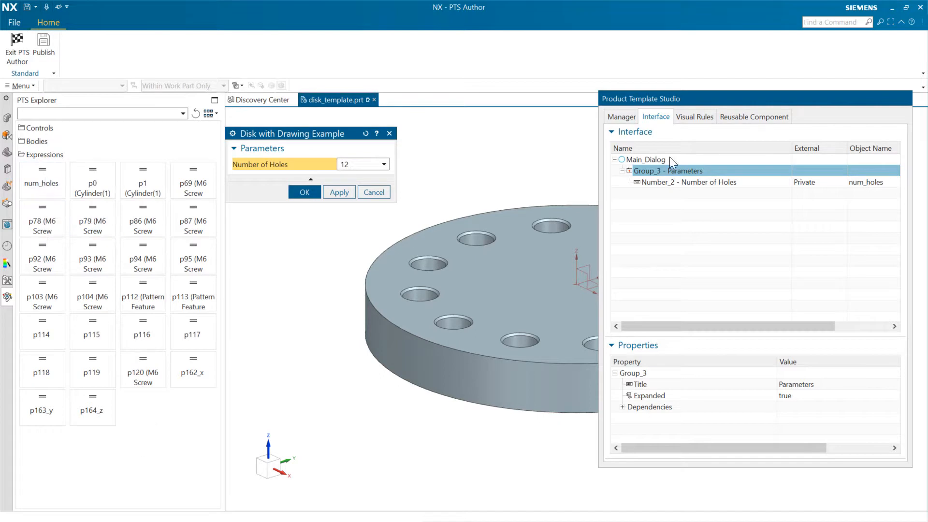
click(720, 185)
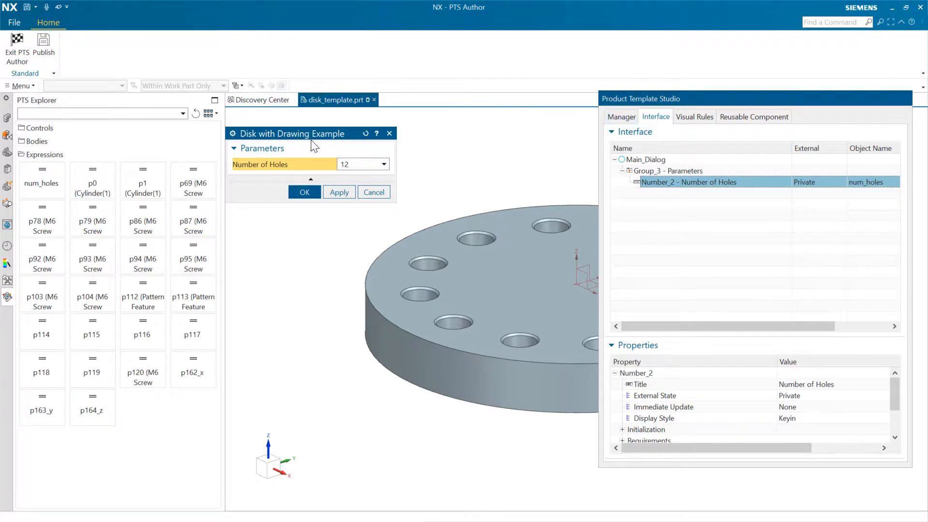
Examine the template controlled data for its linked drawing and the option for adding a drawing
click(622, 117)
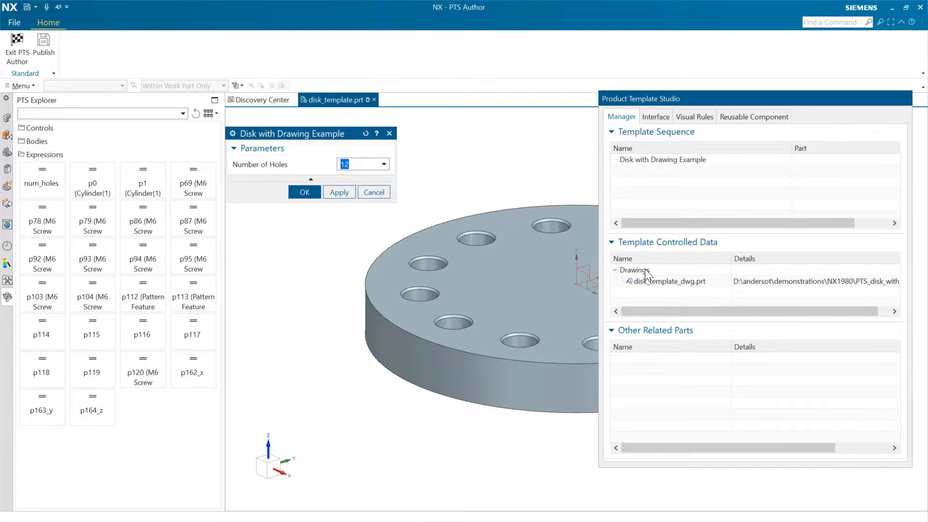
click(670, 295)
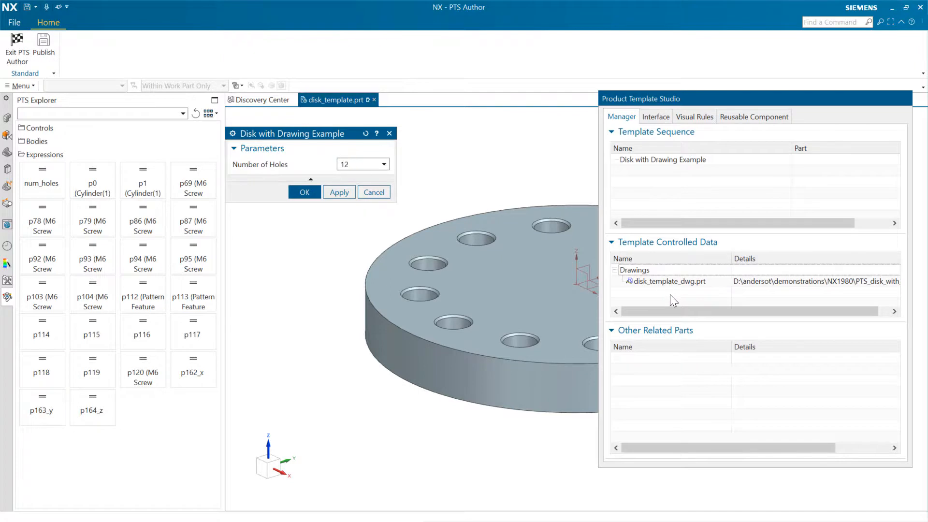
right_click(652, 269)
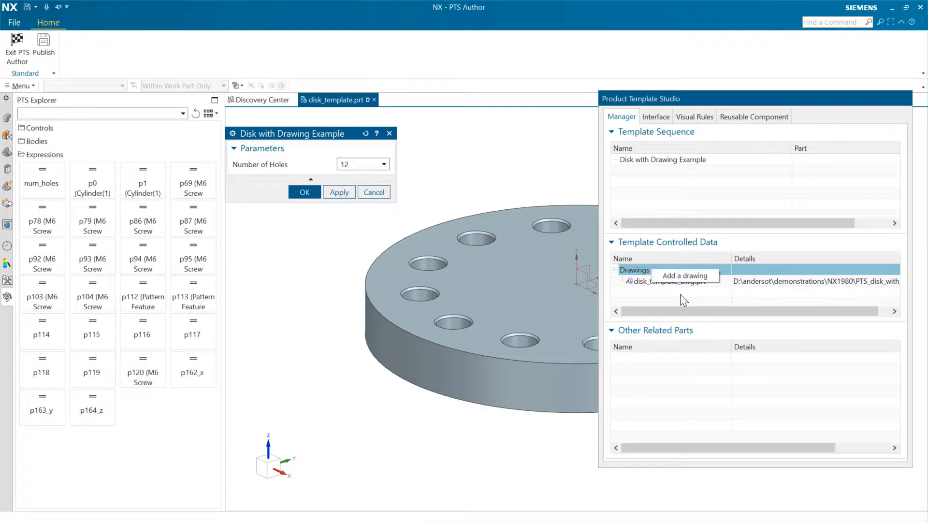
click(679, 293)
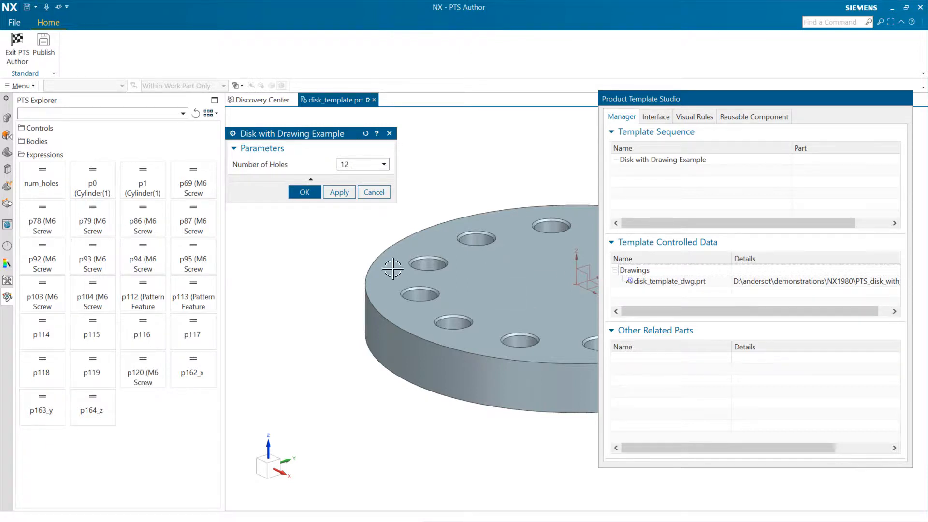
Exit PTS Author and check the assembly structures of disk_template_dwg.prt and disk_template.prt
click(17, 49)
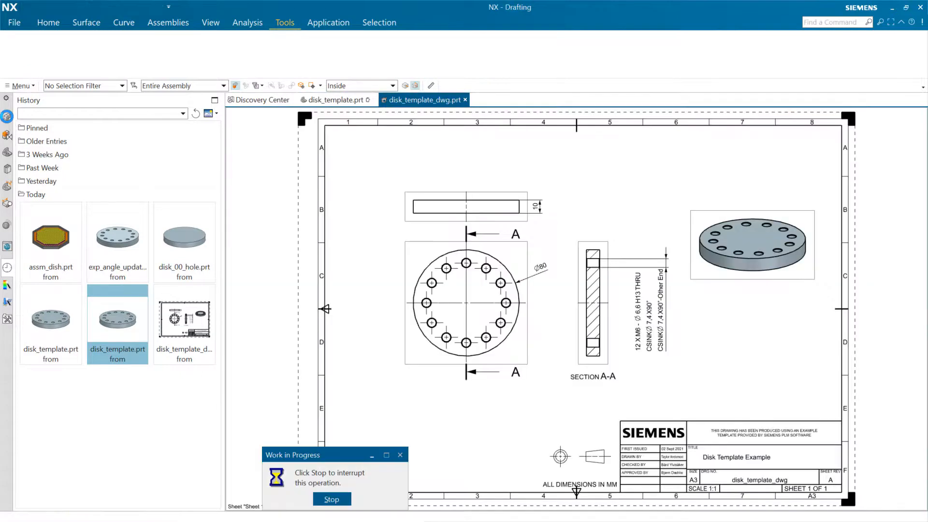
click(6, 118)
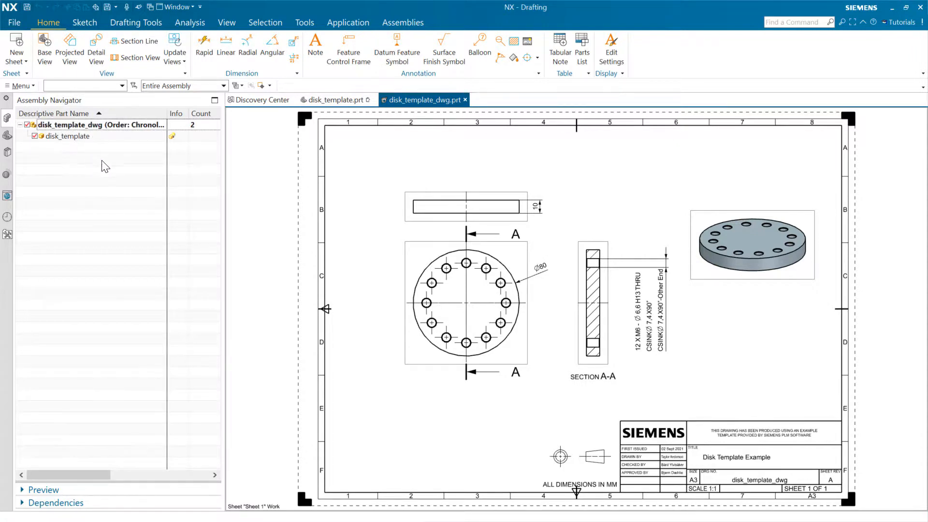
click(336, 100)
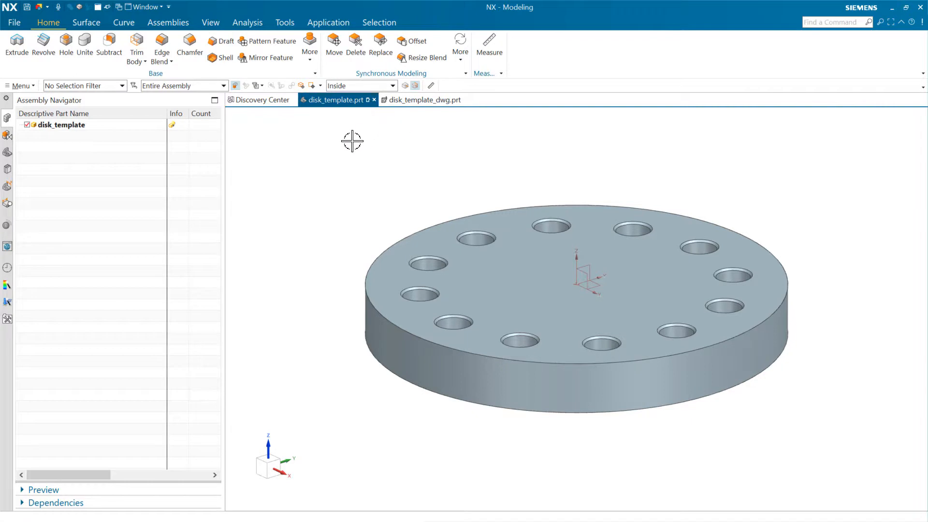
Close disk_template_dwg.prt together with its components, without saving the modified disk template
click(430, 99)
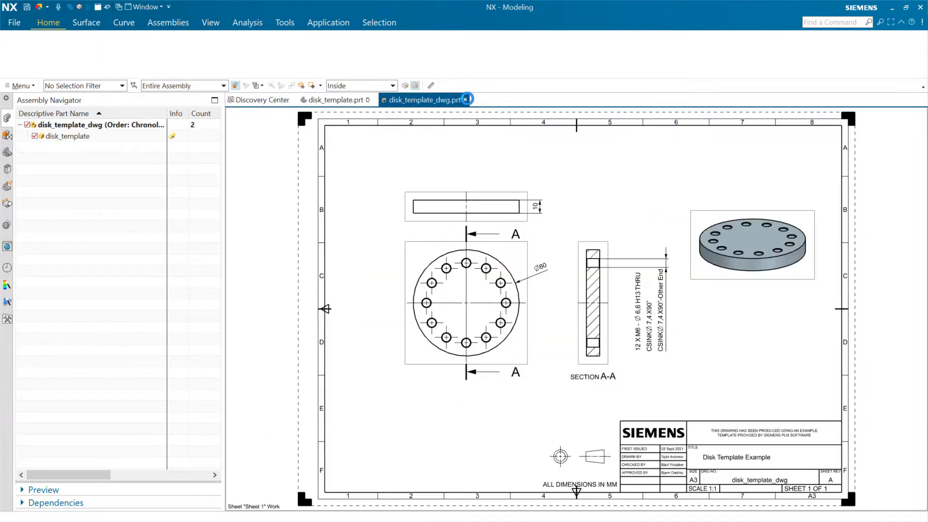
click(465, 99)
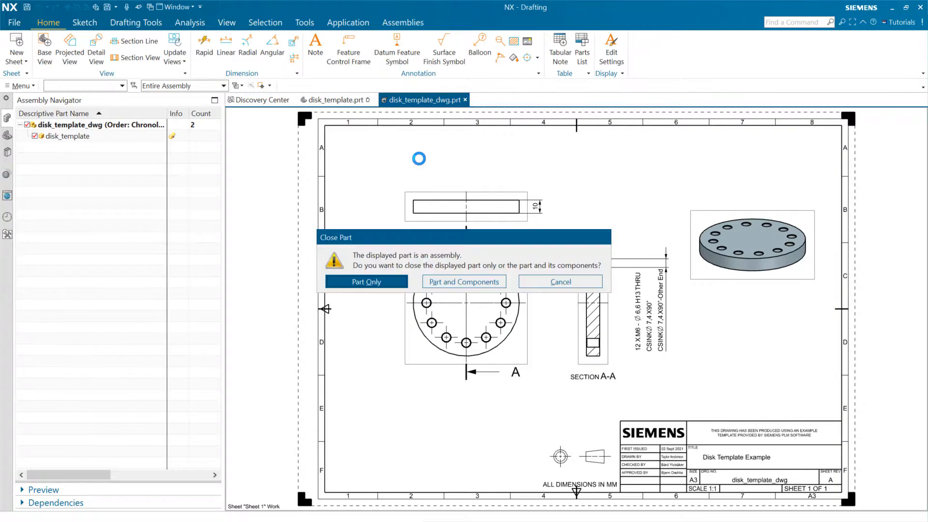
click(466, 284)
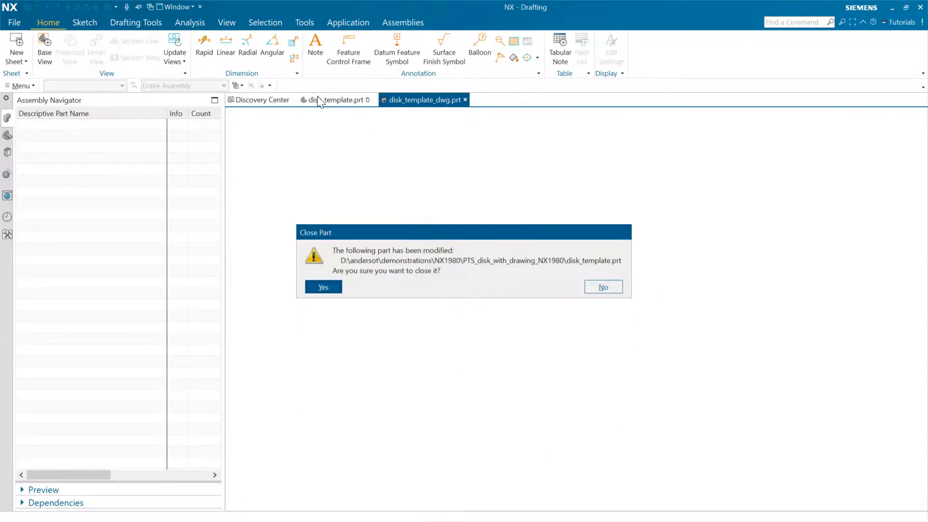
click(323, 287)
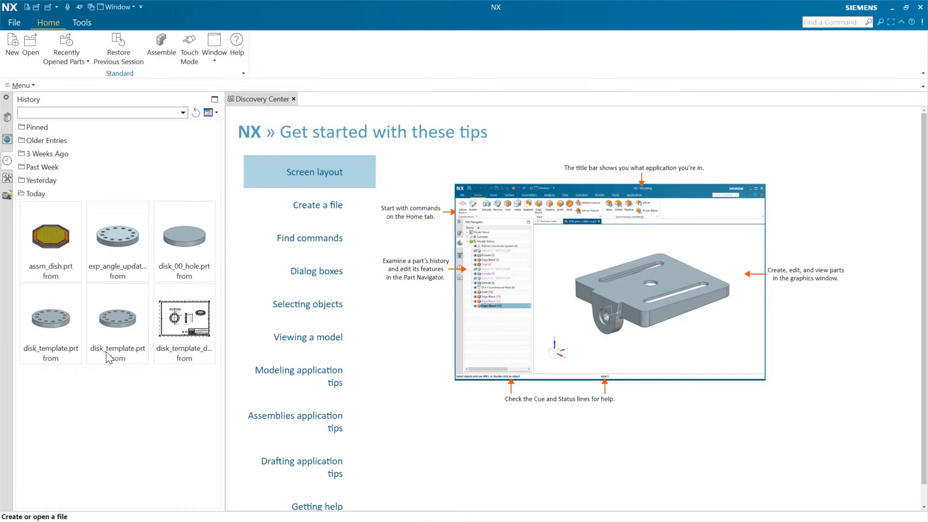
Copy disk_template from the Reuse Library as a new design with the number of holes set to 8
click(7, 117)
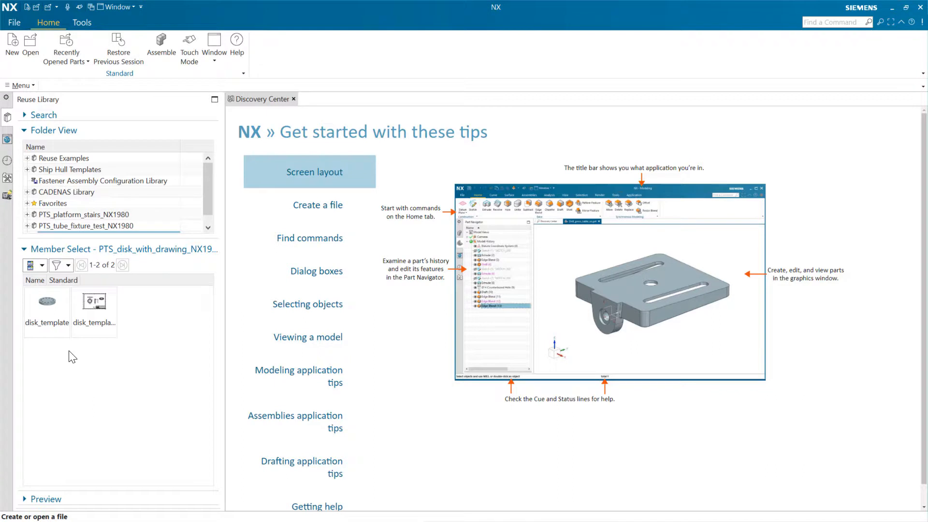
right_click(49, 310)
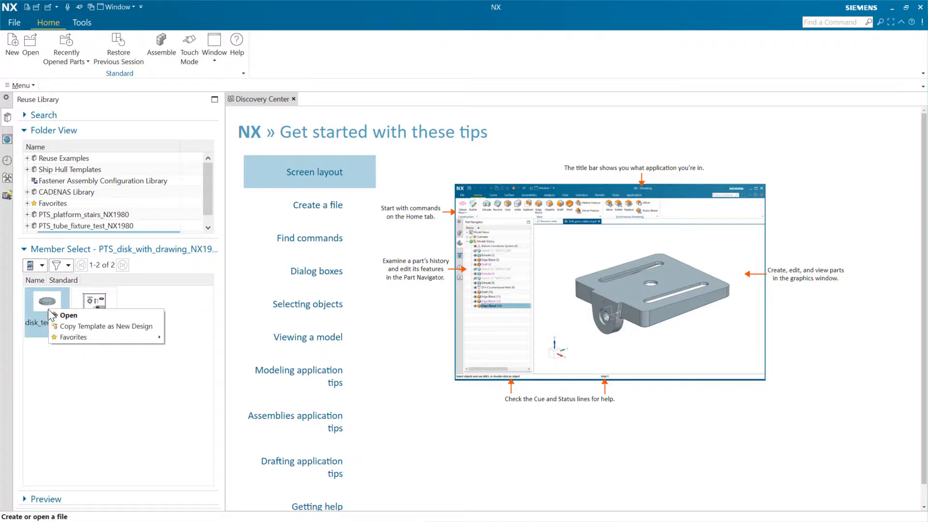
click(89, 327)
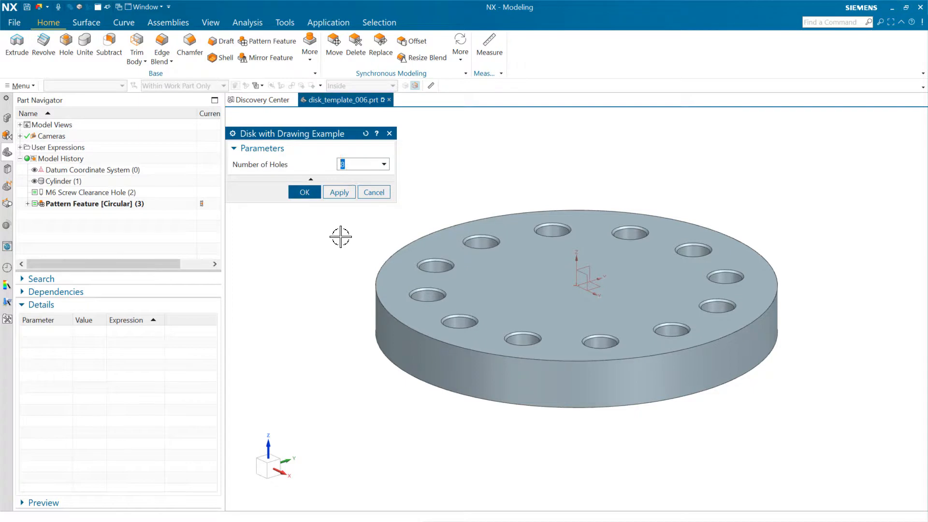
click(305, 191)
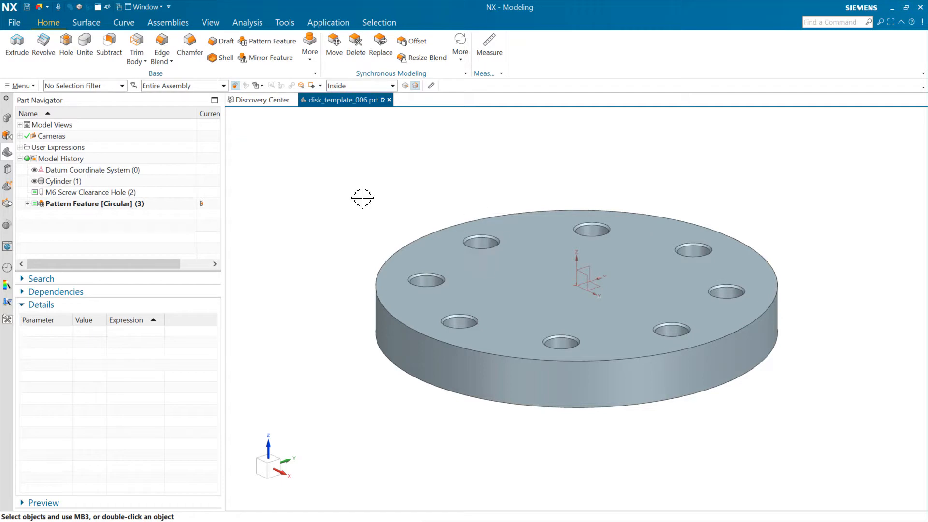
Display the copied design's drawing, disk_template_006_dwg.prt, to check its views and hole callout
click(146, 7)
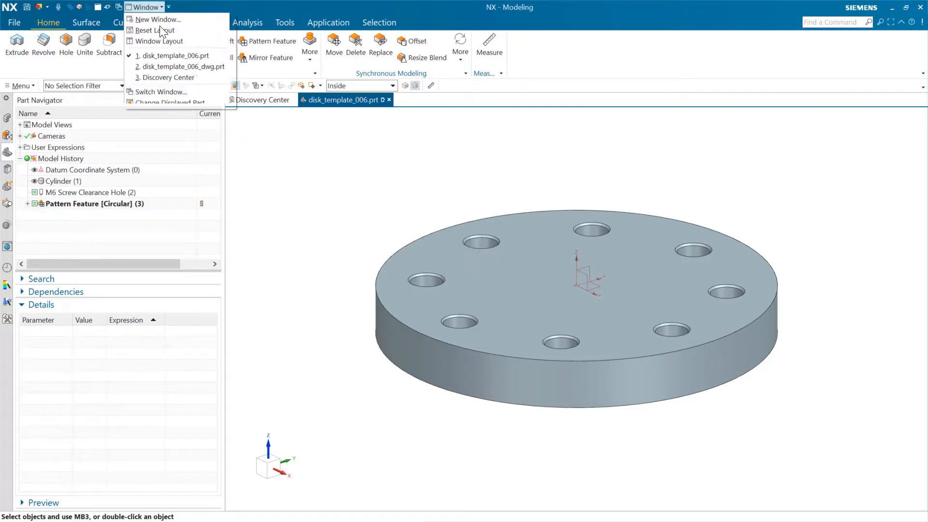
mouse_move(198, 71)
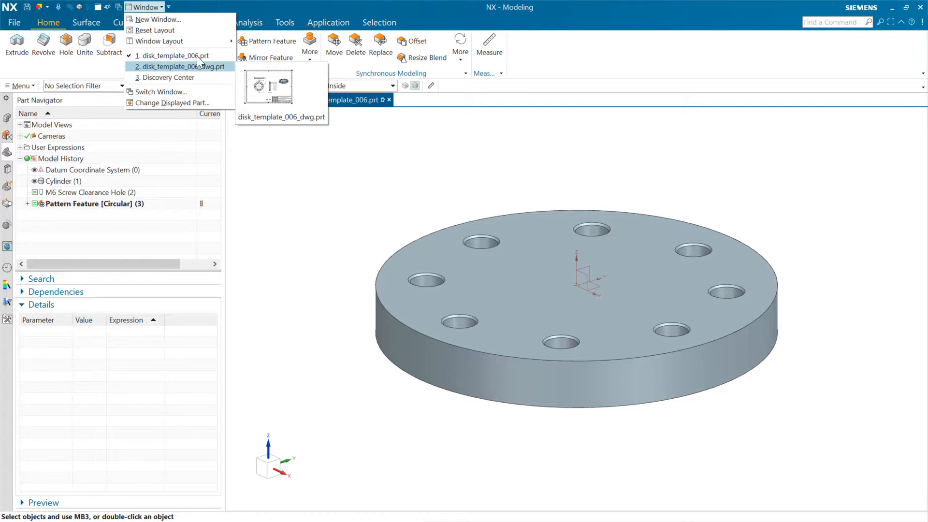
click(193, 66)
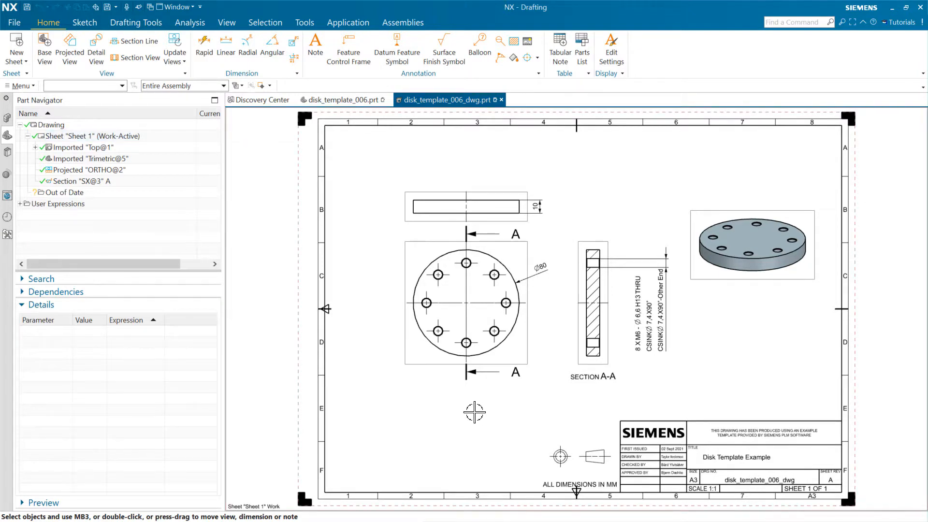
Return to the disk_template_006.prt model and close all open parts
click(354, 95)
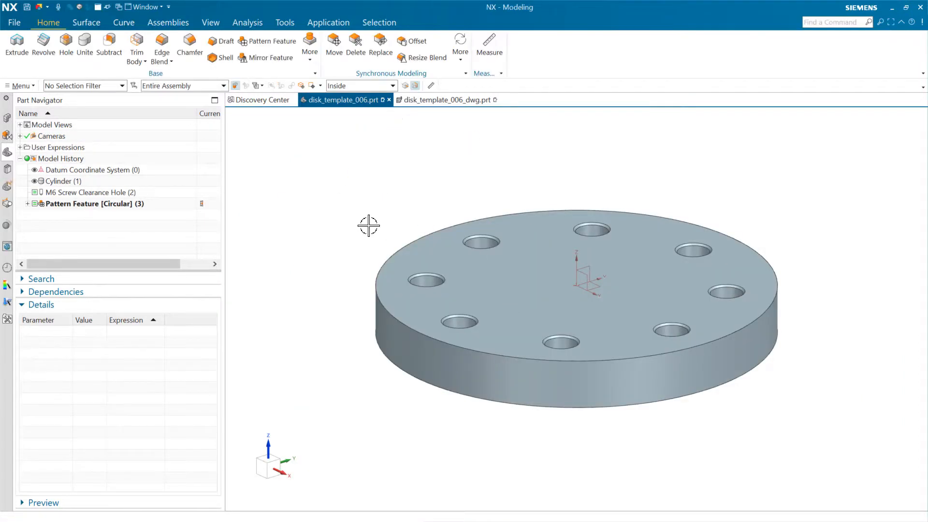
click(16, 22)
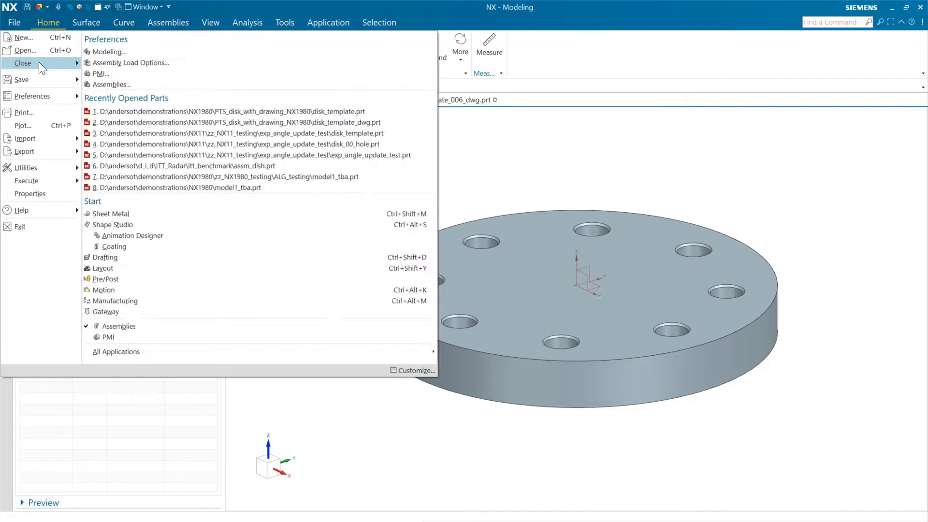
mouse_move(39, 61)
click(104, 96)
click(488, 296)
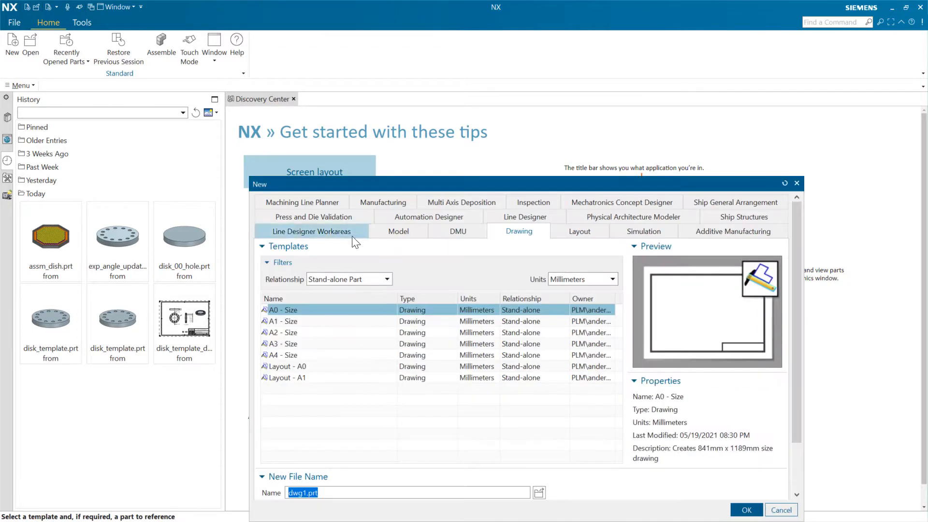
Create a new assembly file, assembly1.prt, from the Assembly template without adding any existing part
click(389, 231)
click(310, 322)
click(746, 510)
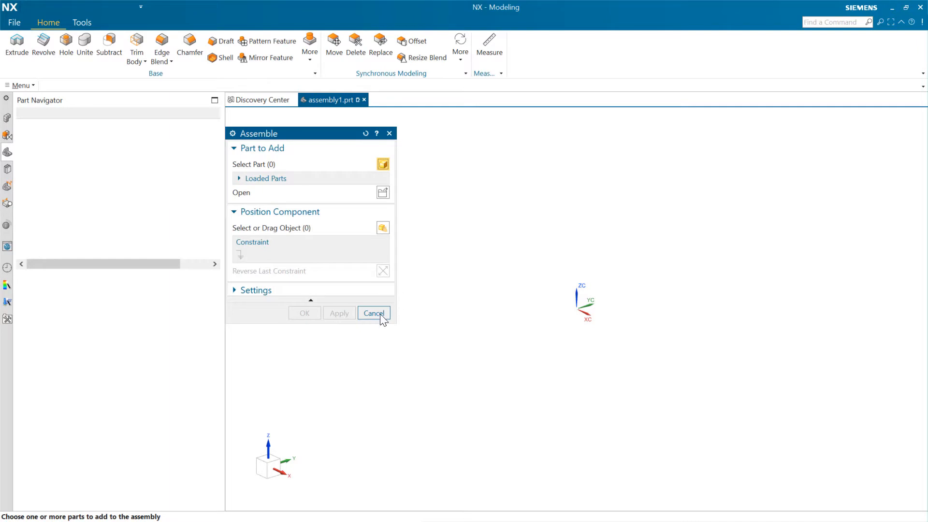
click(375, 313)
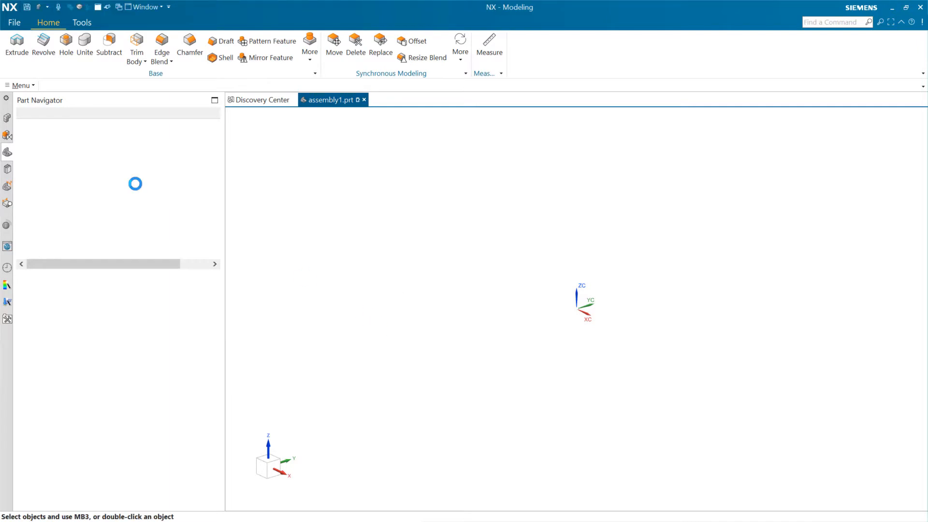
Add a copy of disk_template from the Reuse Library to assembly1 with the number of holes set to 7
click(8, 168)
right_click(41, 312)
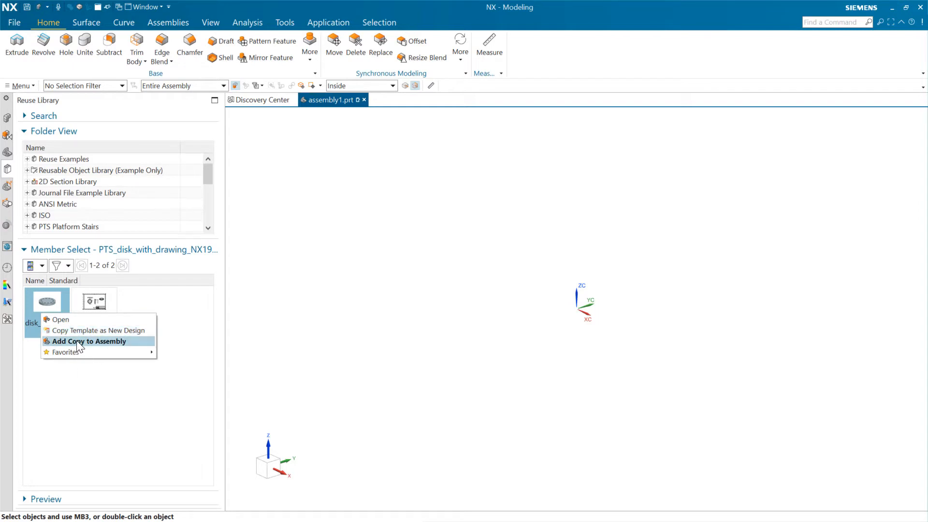
click(73, 380)
click(48, 311)
drag(51, 308, 442, 284)
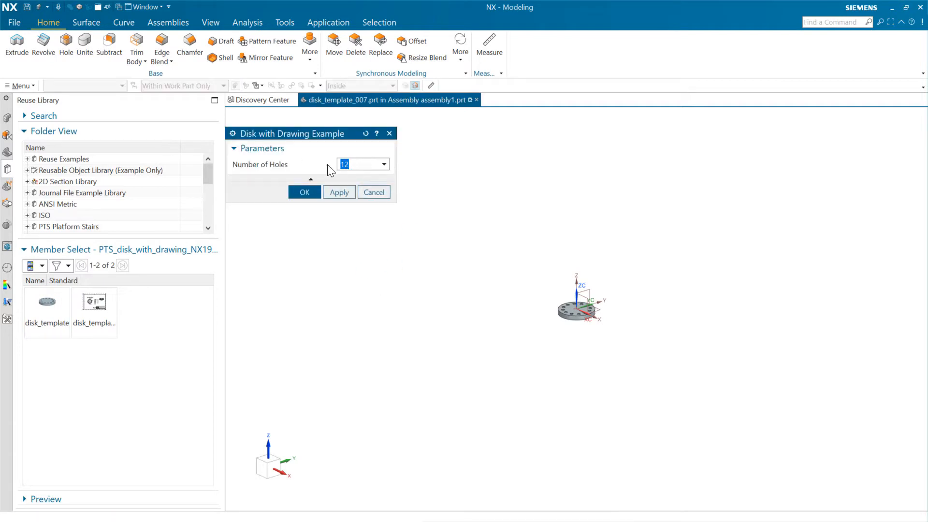
click(307, 193)
scroll(587, 266, up, 5)
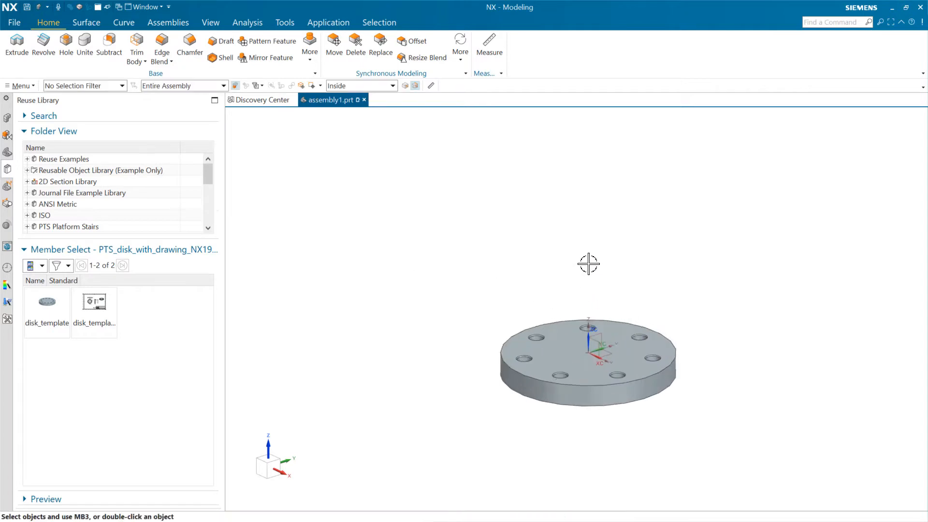
Check the component structure of assembly1, and display the copied disk's drawing, disk_template_007_dwg.prt
click(6, 119)
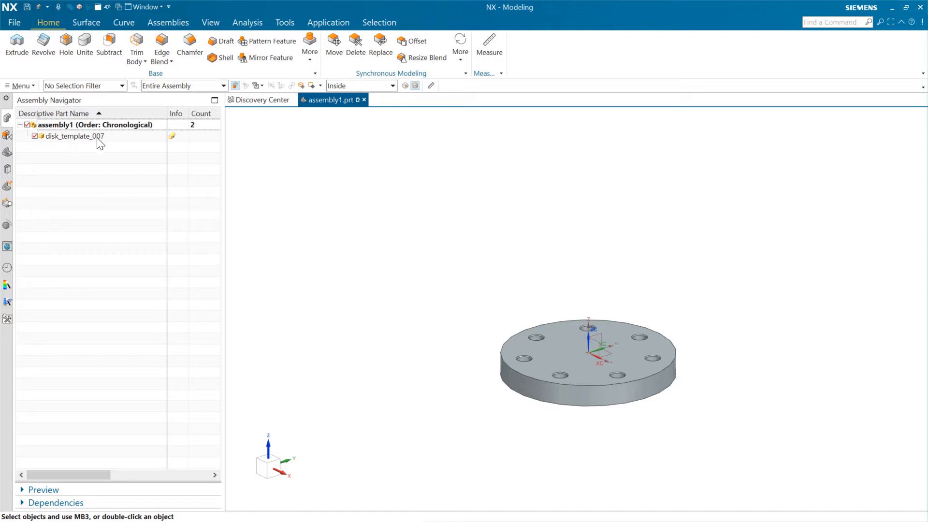
click(145, 7)
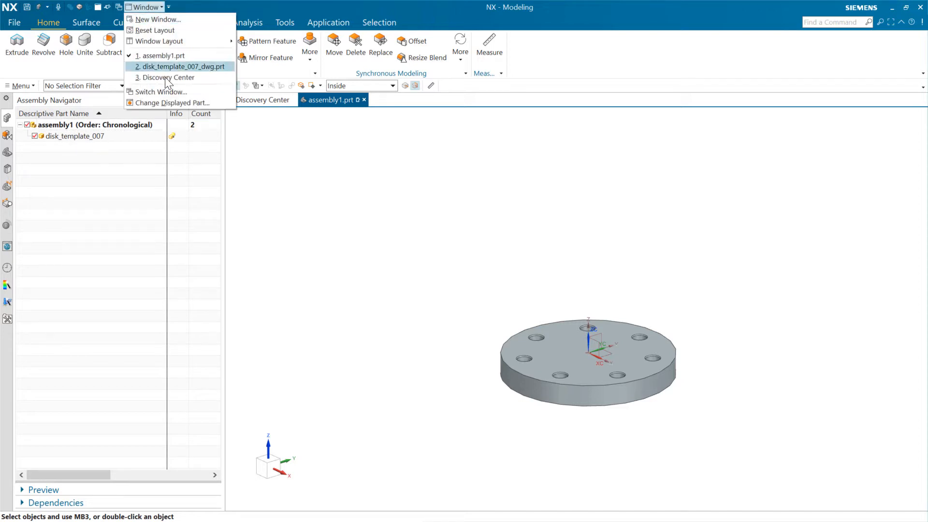
mouse_move(179, 65)
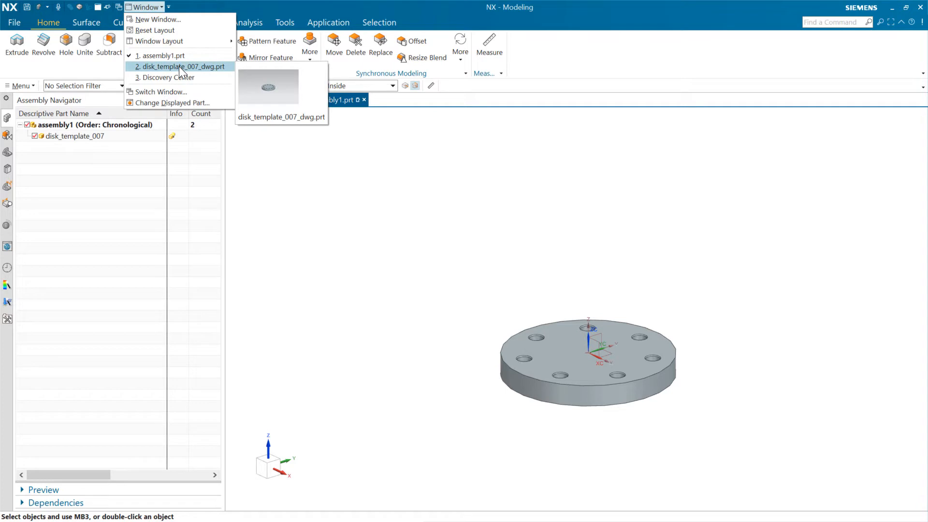
click(174, 68)
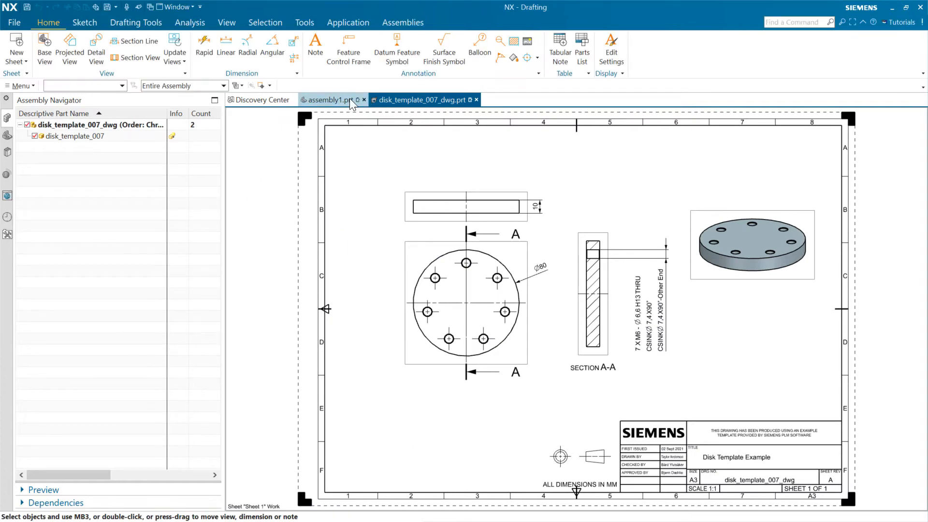
Compare the assembly structures of assembly1.prt and disk_template_007_dwg.prt, ending back in assembly1.prt
click(332, 100)
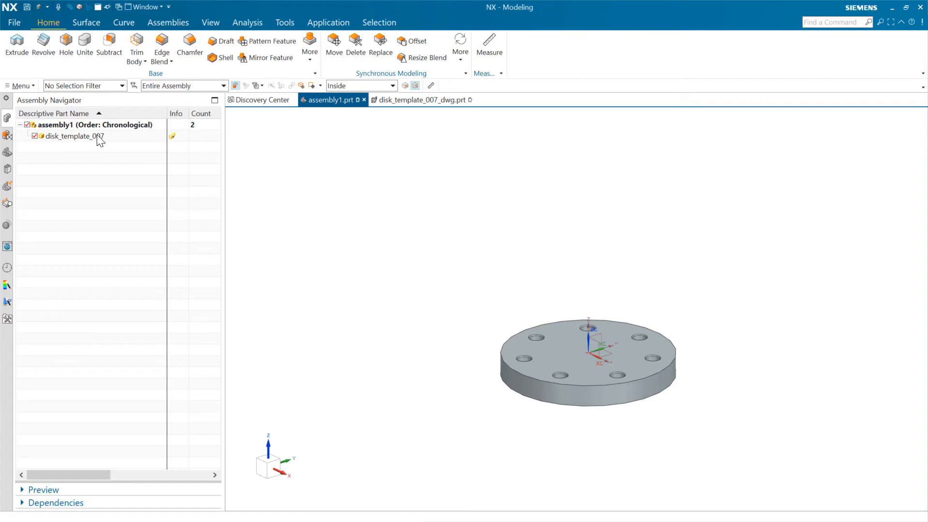
mouse_move(438, 102)
click(411, 101)
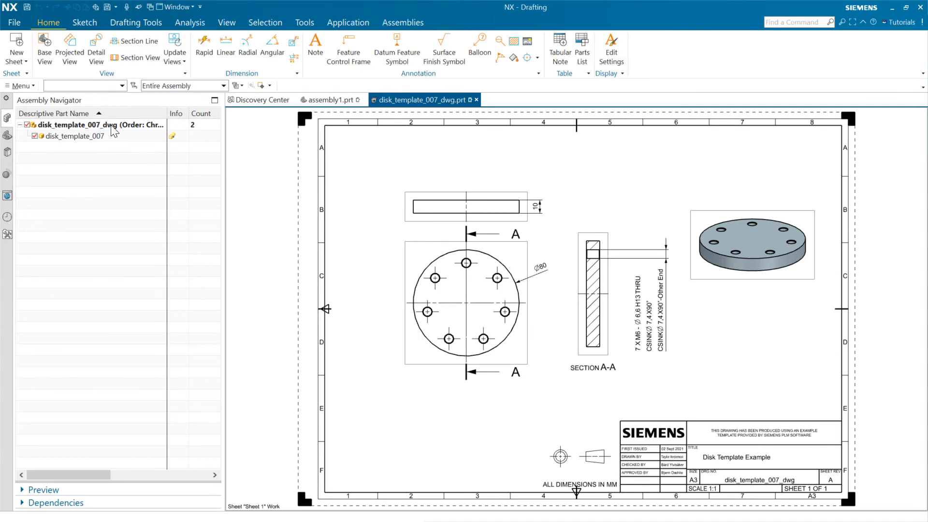
click(331, 101)
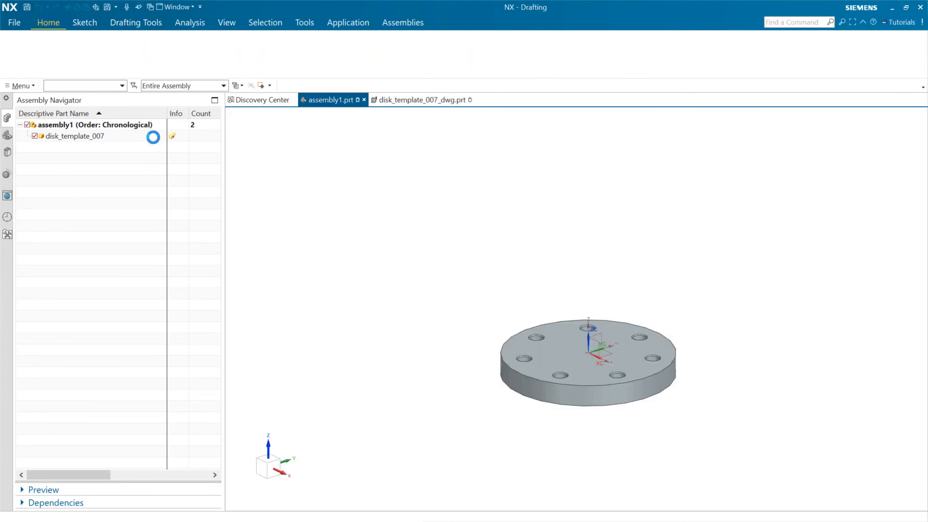